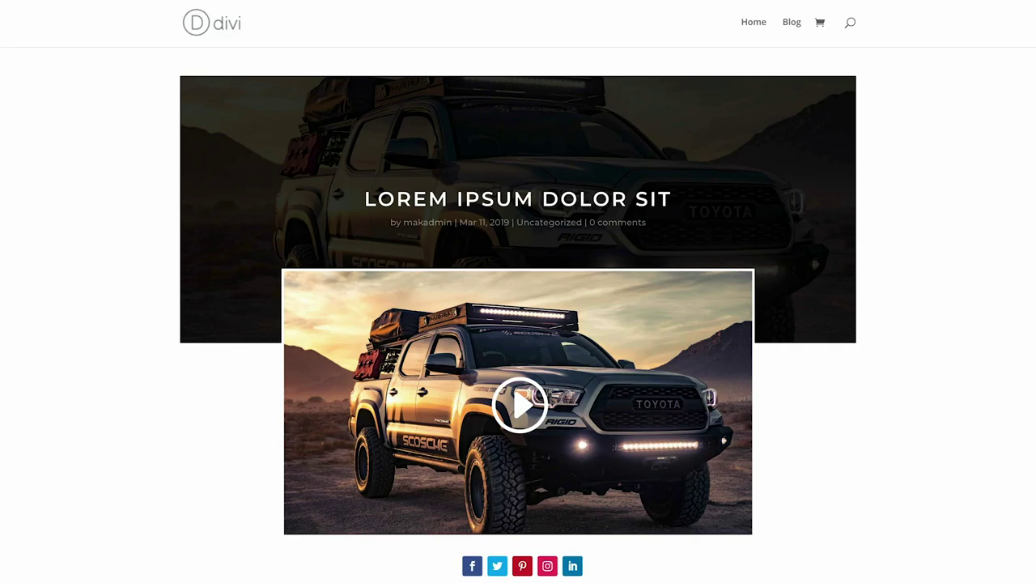
Scroll down through the finished truck post to review it.
{"action": "scroll", "coordinate": [518, 323], "scroll_direction": "down", "scroll_amount": 2}
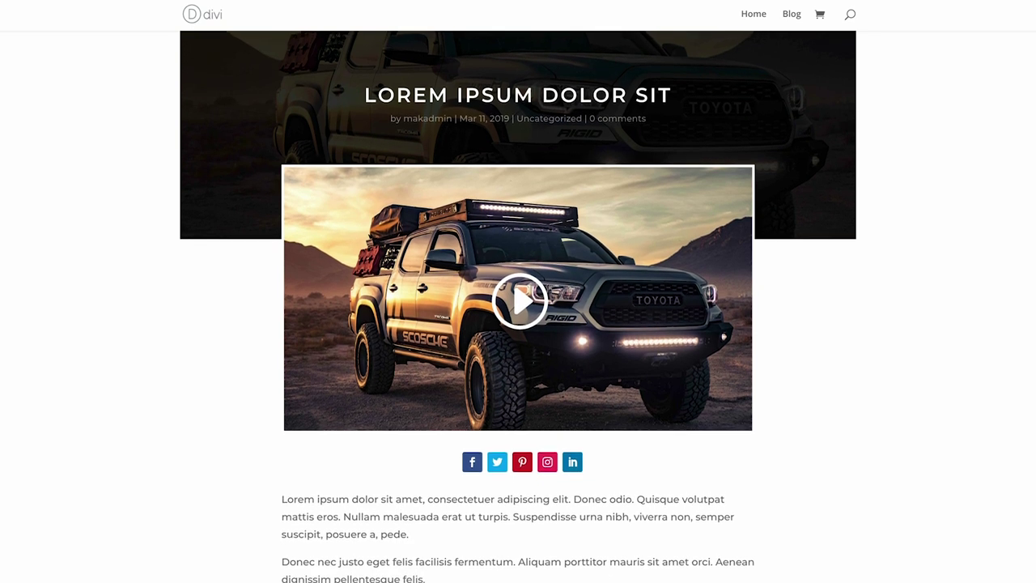
{"action": "scroll", "coordinate": [518, 324], "scroll_direction": "down", "scroll_amount": 2}
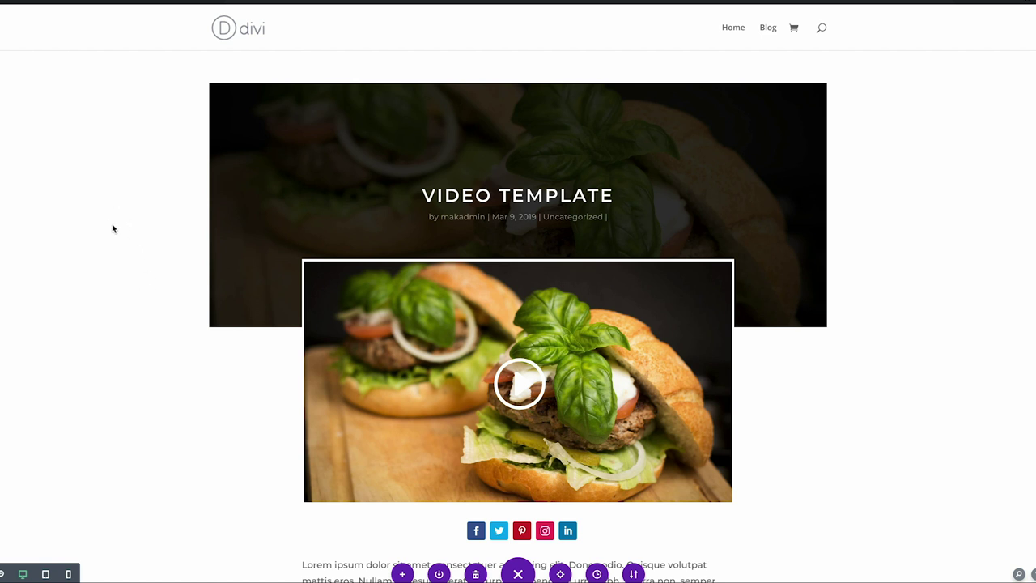
Scroll the Video Template post and expand the bottom page-settings bar.
{"action": "scroll", "coordinate": [115, 230], "scroll_direction": "down", "scroll_amount": 3}
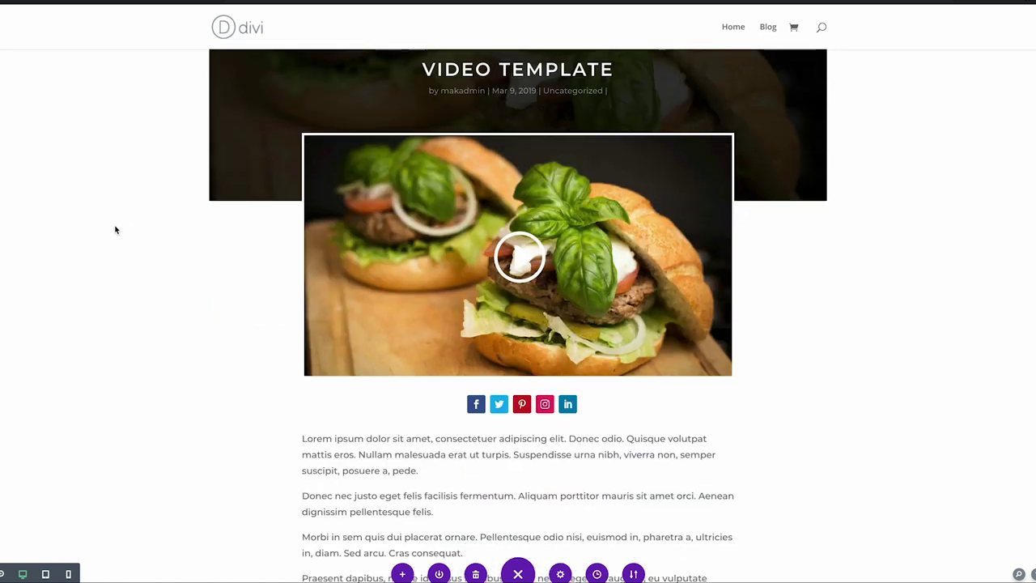
{"action": "scroll", "coordinate": [115, 230], "scroll_direction": "down", "scroll_amount": 5}
{"action": "scroll", "coordinate": [115, 230], "scroll_direction": "up", "scroll_amount": 10}
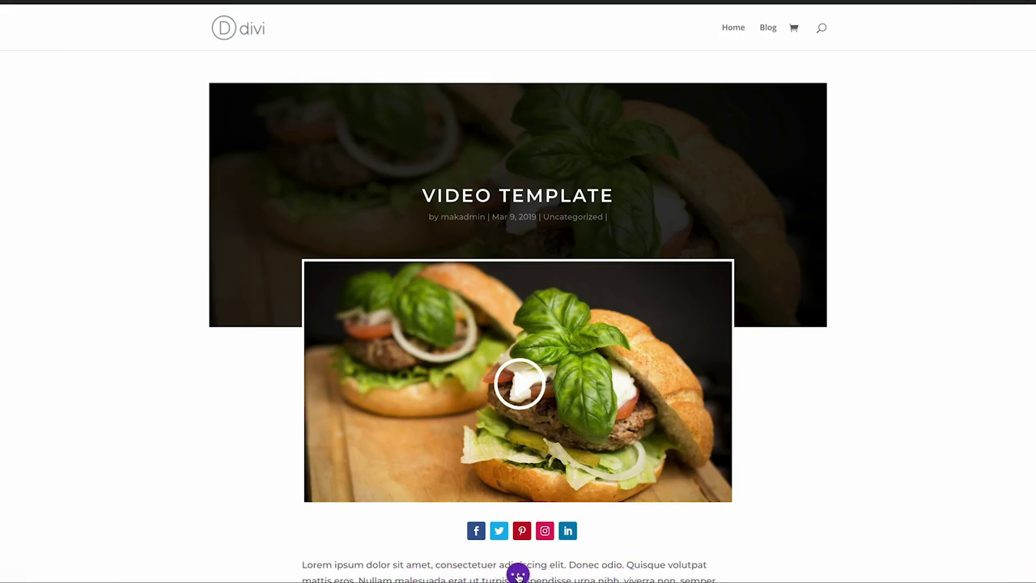
{"action": "left_click", "coordinate": [518, 575]}
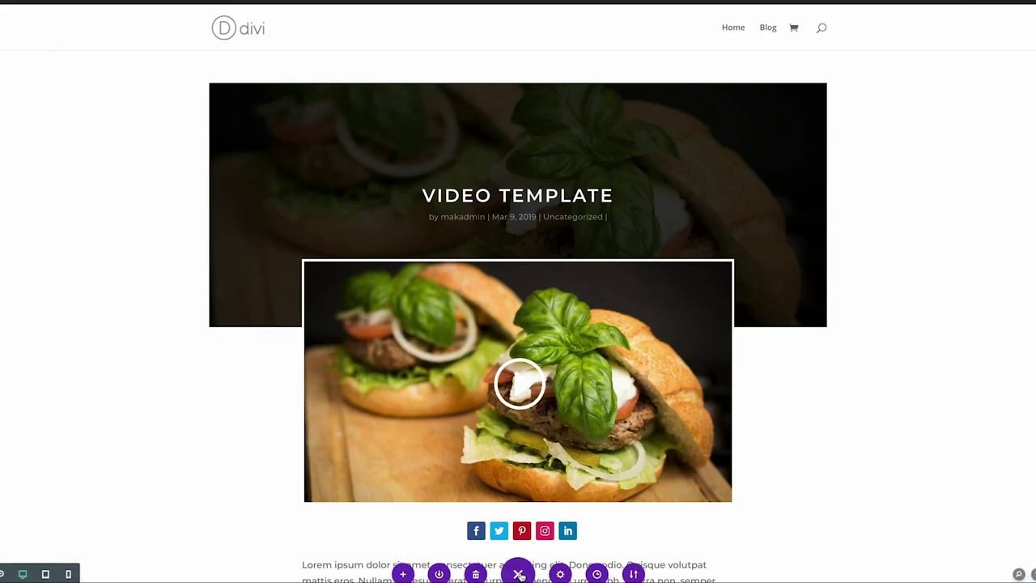
Save the whole page as a library layout named 'Video Template' under POSTS.
{"action": "left_click", "coordinate": [439, 574]}
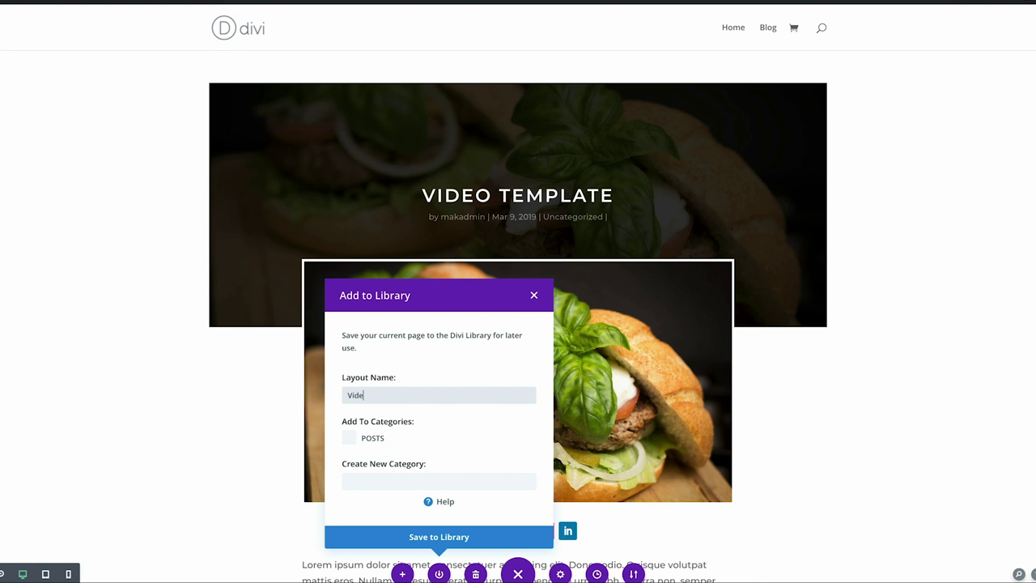
{"action": "type", "text": "Video Templayte"}
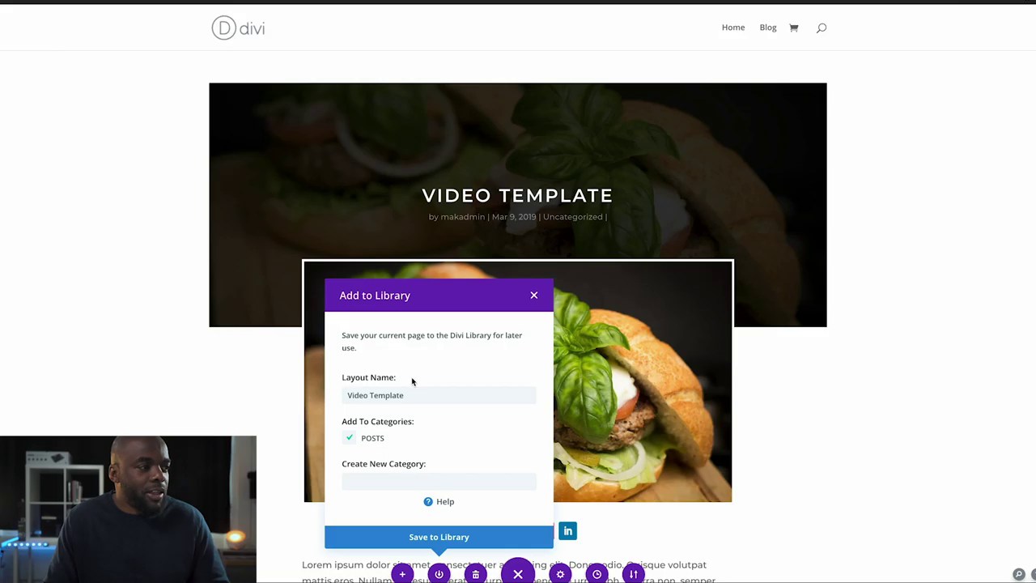
{"action": "left_click", "coordinate": [438, 537]}
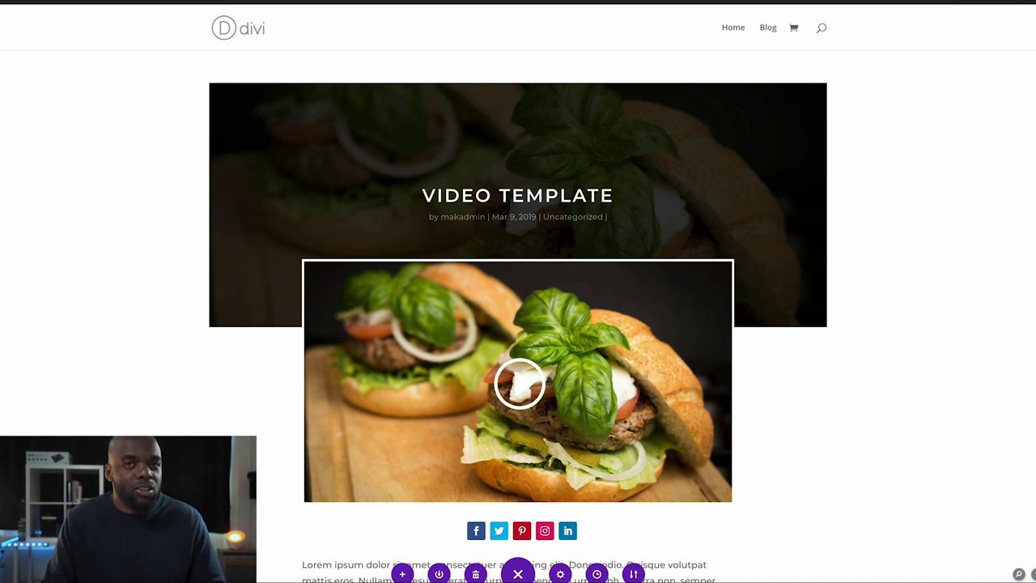
Choose Post from the admin bar's + New menu to get a blank post editor.
{"action": "mouse_move", "coordinate": [1, 3]}
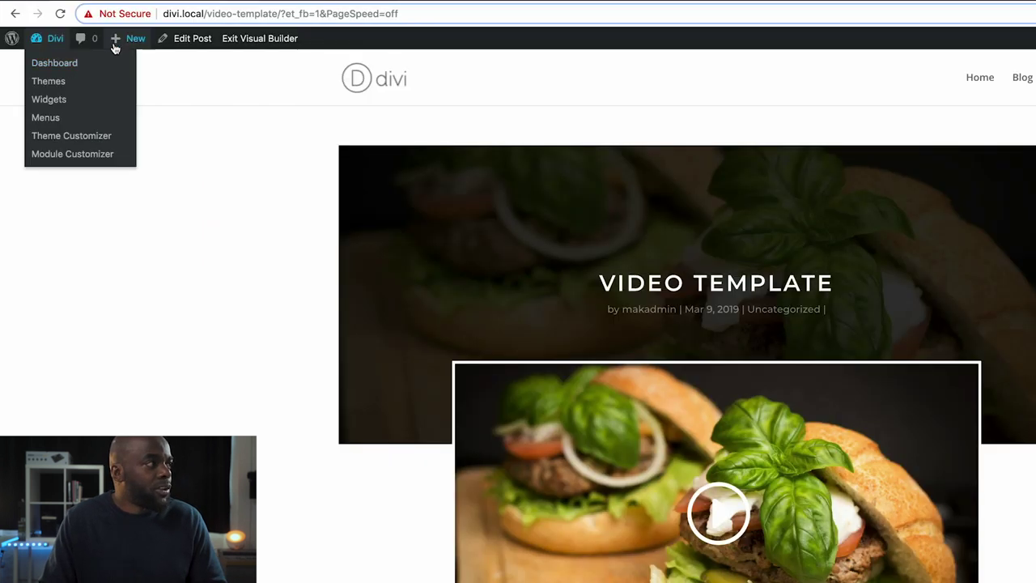
{"action": "mouse_move", "coordinate": [125, 39]}
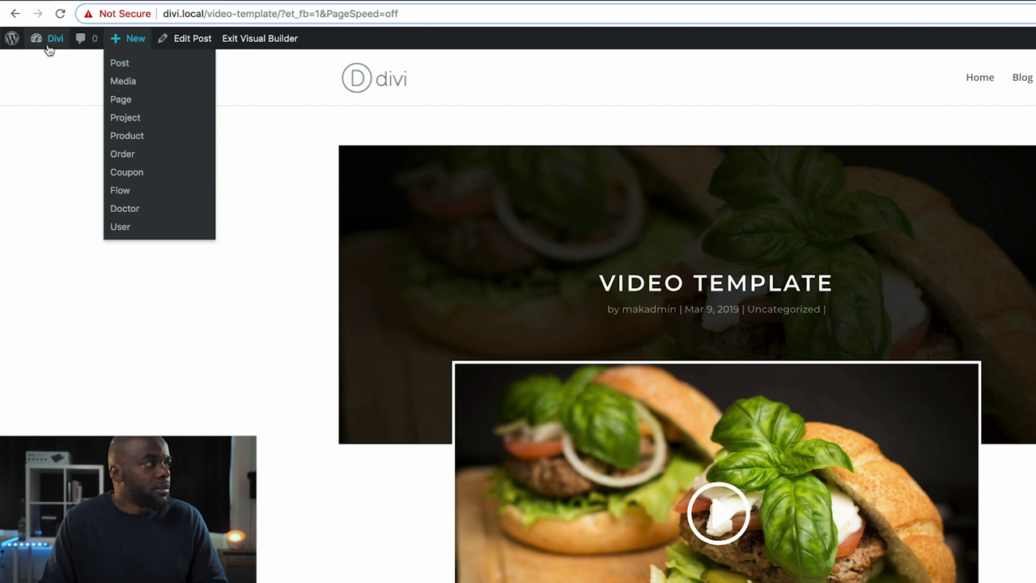
{"action": "mouse_move", "coordinate": [48, 38]}
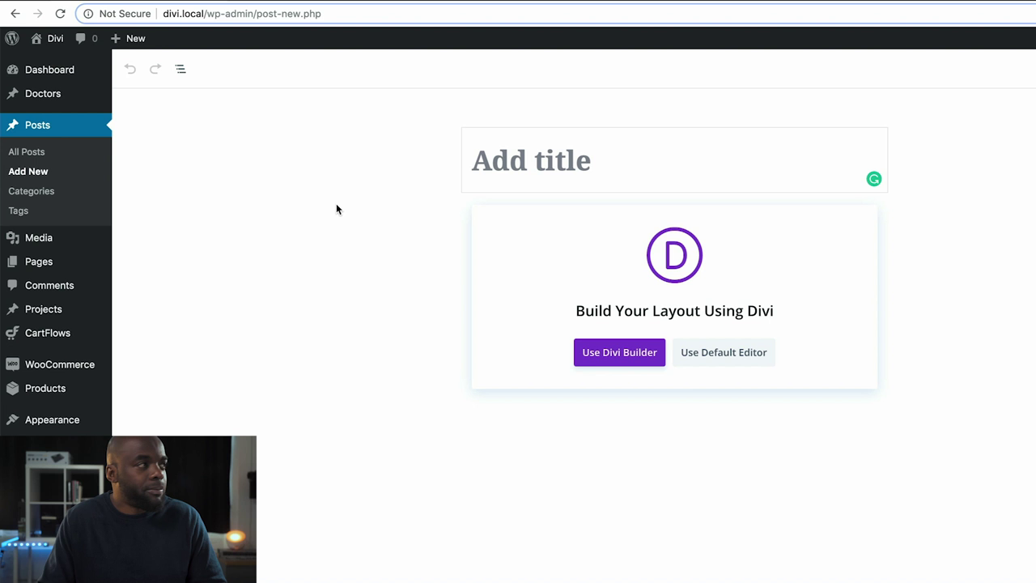
In a new tab, find lorem2.com and select 'Lorem ipsum dolor sit' from its paragraphs.
{"action": "key", "text": "super+t"}
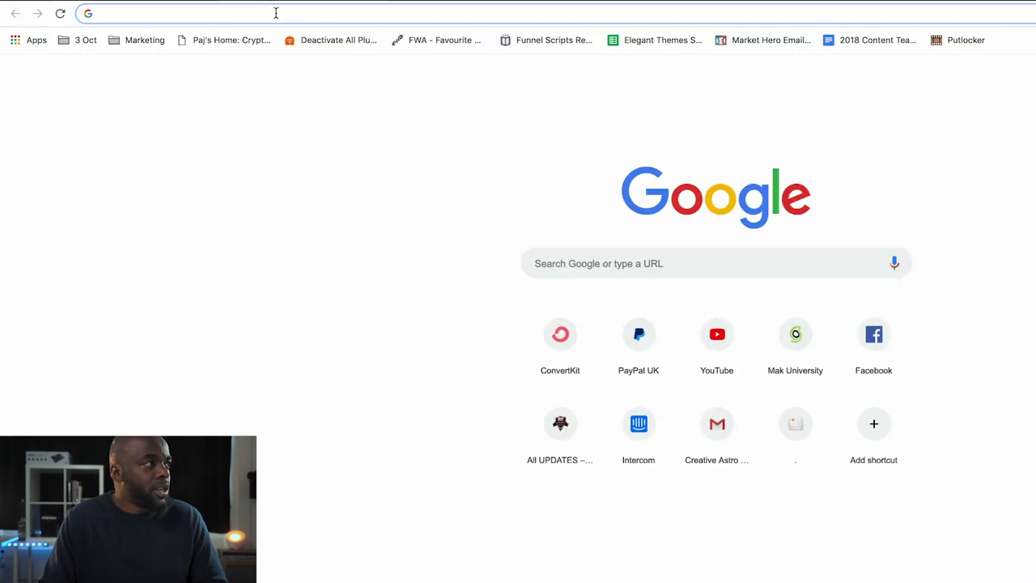
{"action": "type", "text": "loren"}
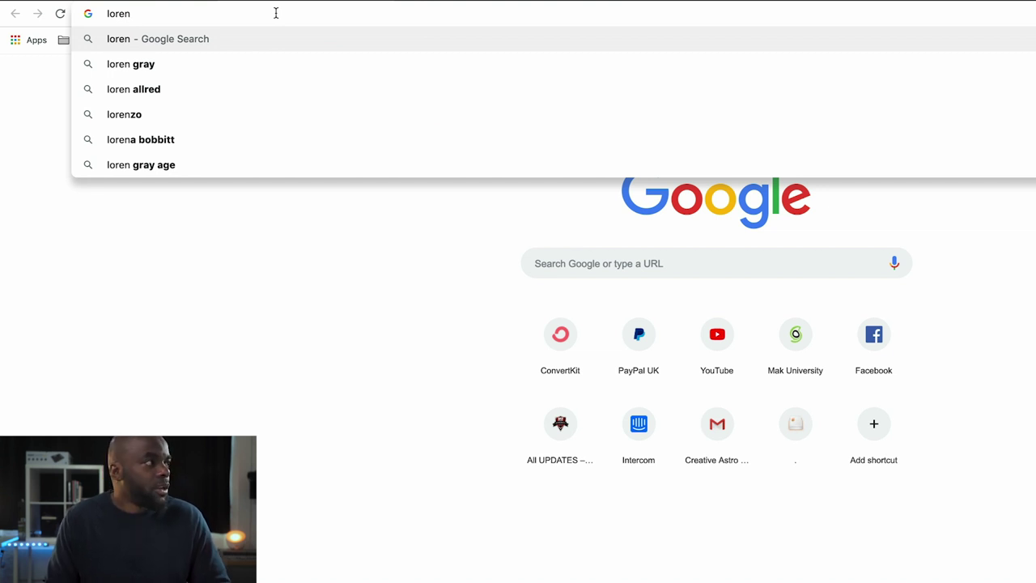
{"action": "key", "text": "BackSpace"}
{"action": "left_click", "coordinate": [289, 63]}
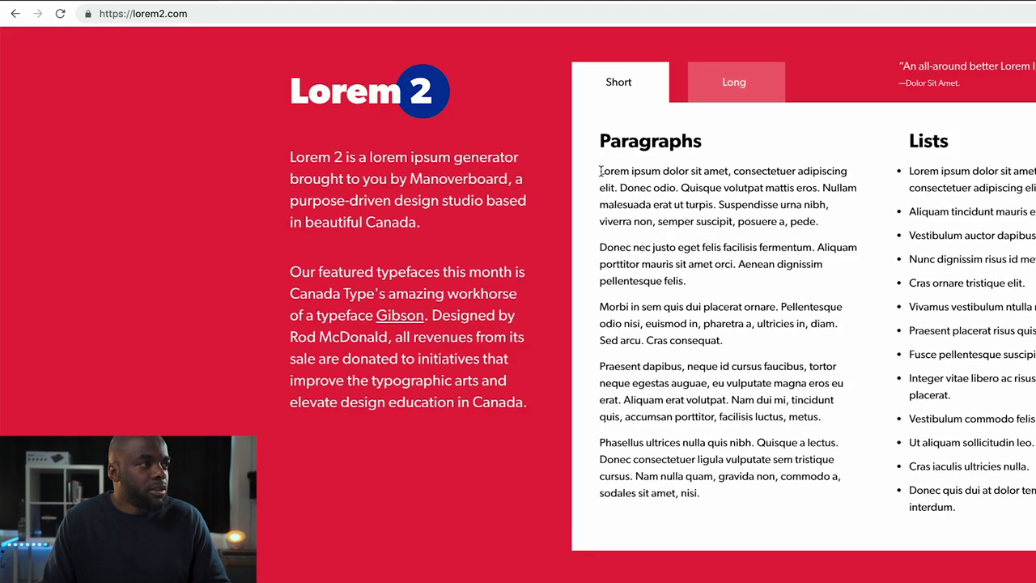
{"action": "left_click_drag", "start_coordinate": [600, 171], "coordinate": [690, 171]}
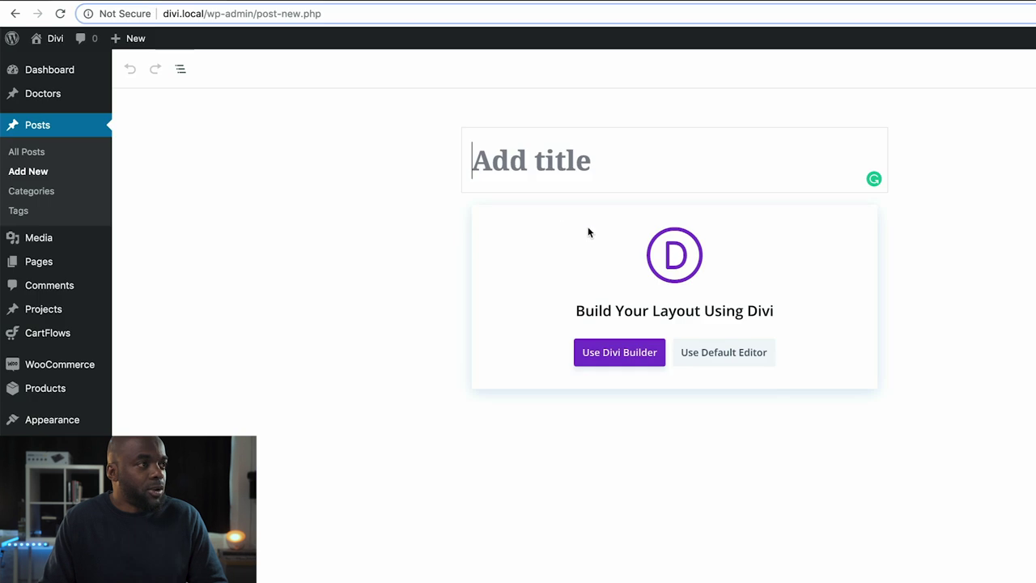
Title the post 'Lorem ipsum dolor sit', use a no-sidebar layout and hide the title.
{"action": "type", "text": "Lorem ipsum dolor sit"}
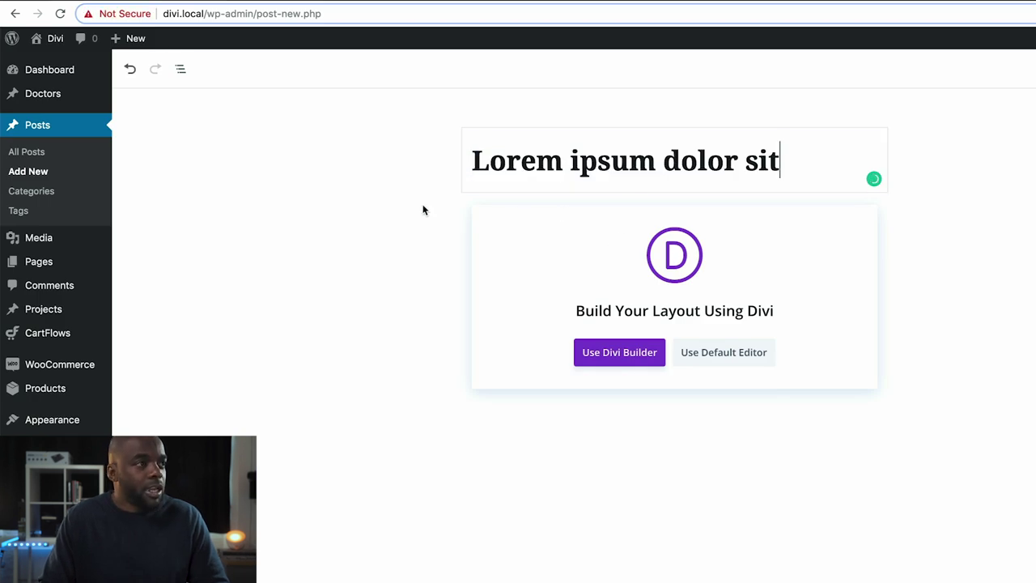
{"action": "left_click", "coordinate": [387, 203]}
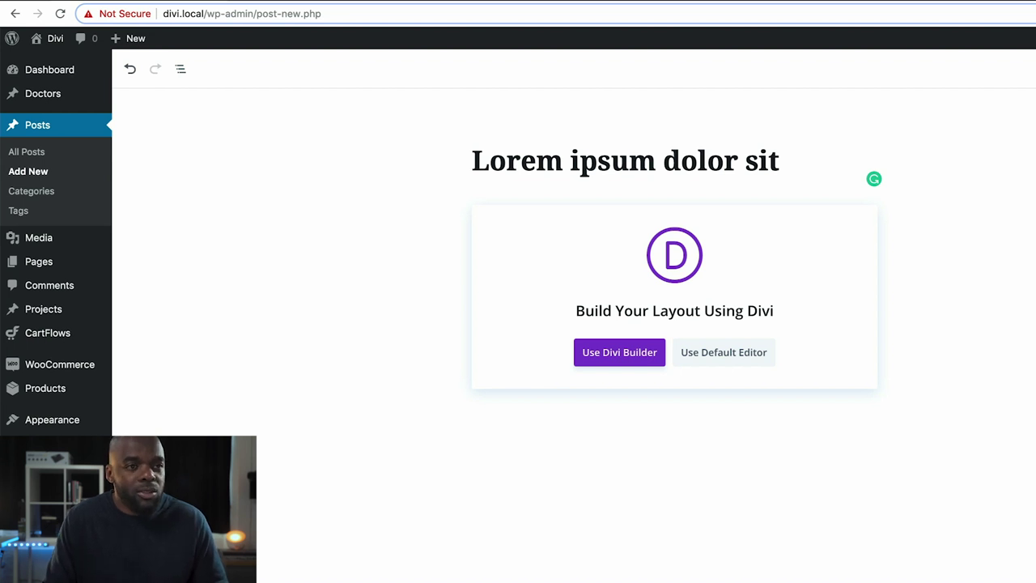
{"action": "left_click", "coordinate": [857, 407]}
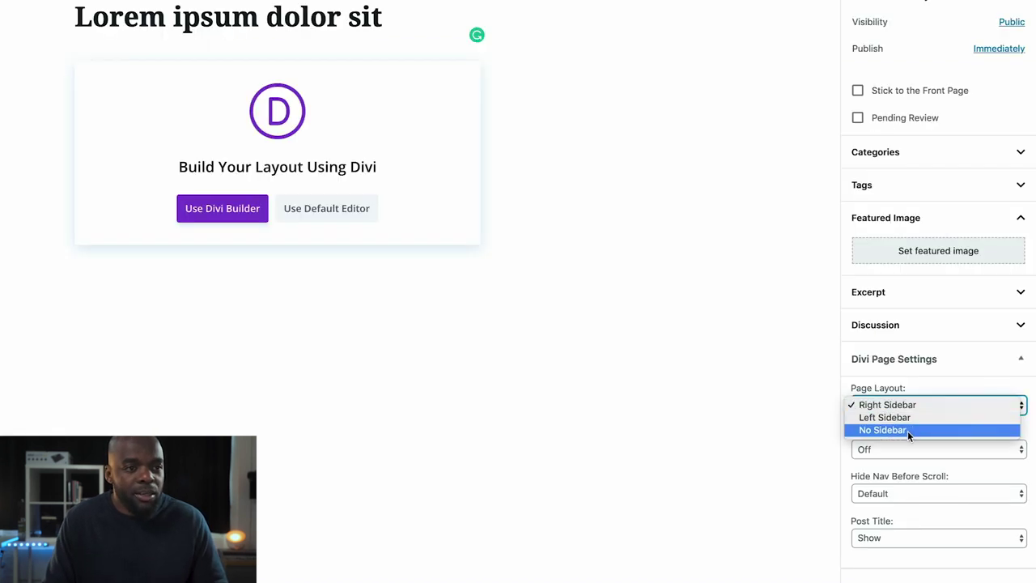
{"action": "left_click", "coordinate": [907, 430]}
{"action": "left_click", "coordinate": [883, 539]}
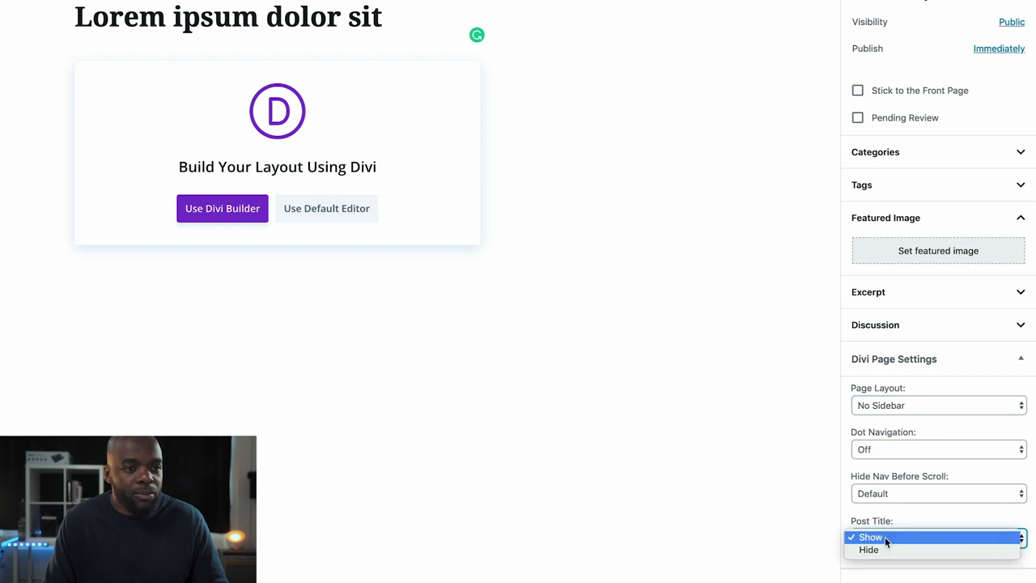
{"action": "left_click", "coordinate": [903, 552]}
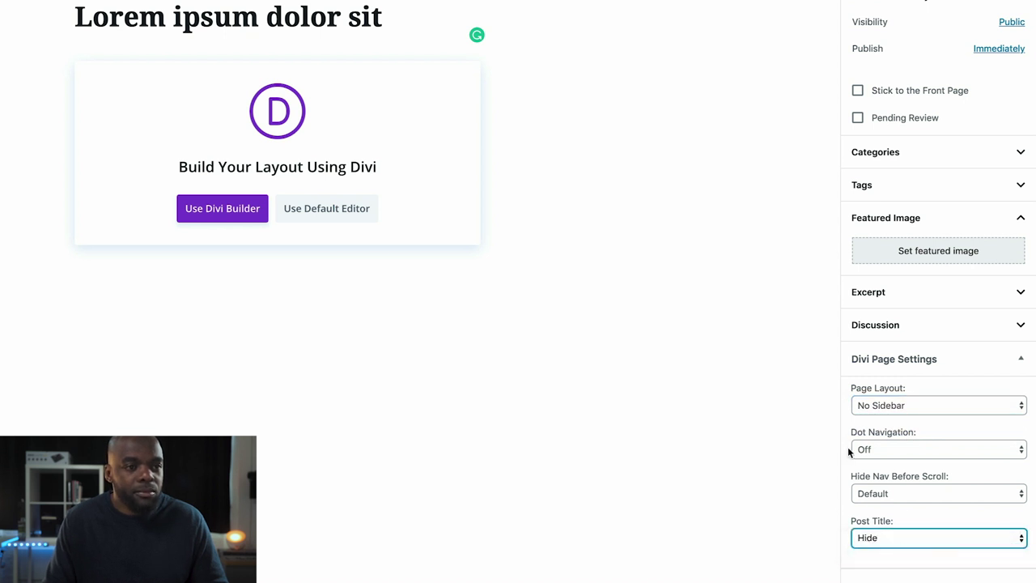
Set the pickup truck photo pexels-photo-1149137 as the featured image.
{"action": "left_click", "coordinate": [941, 252]}
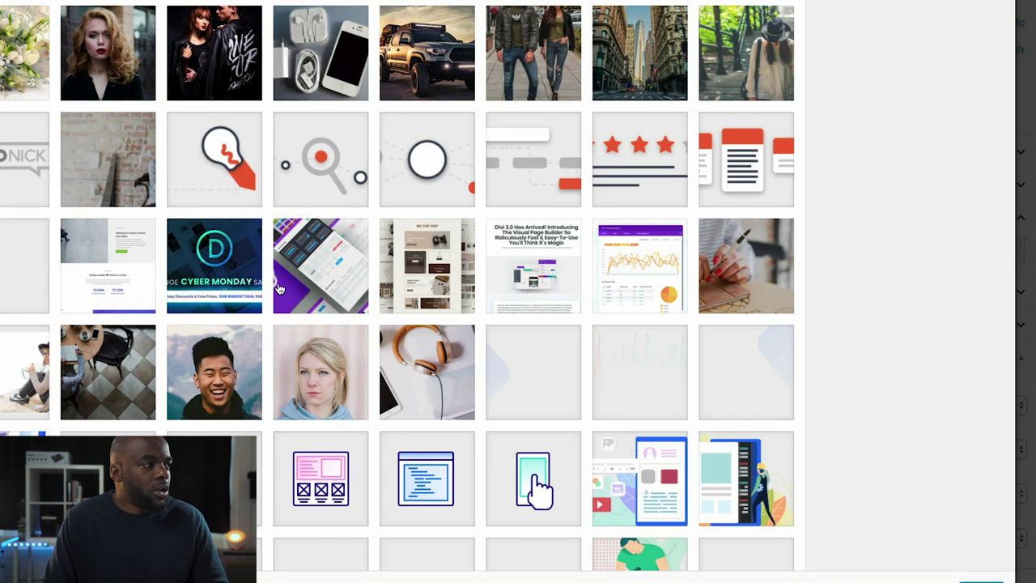
{"action": "left_click", "coordinate": [444, 69]}
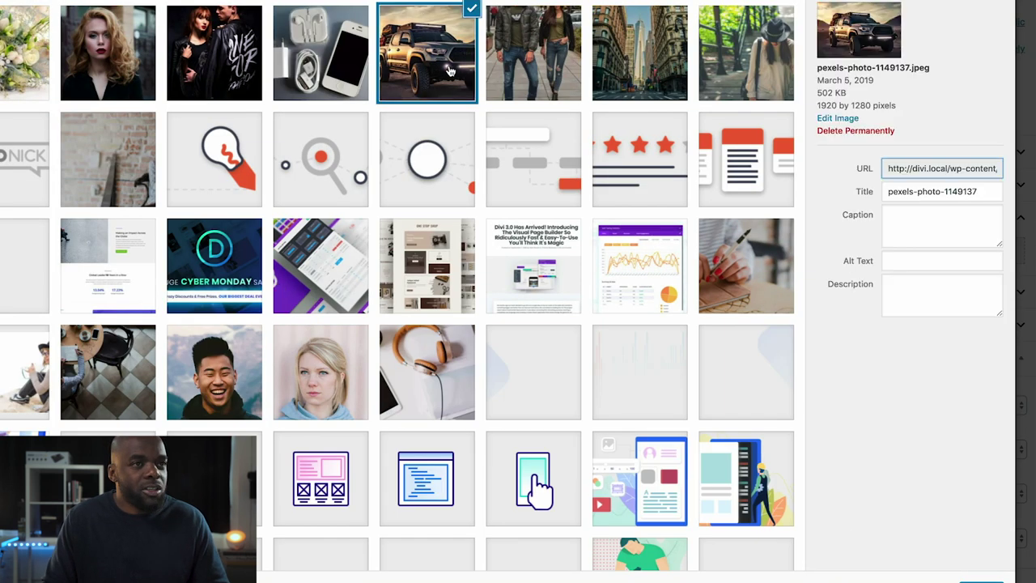
{"action": "left_click", "coordinate": [982, 580]}
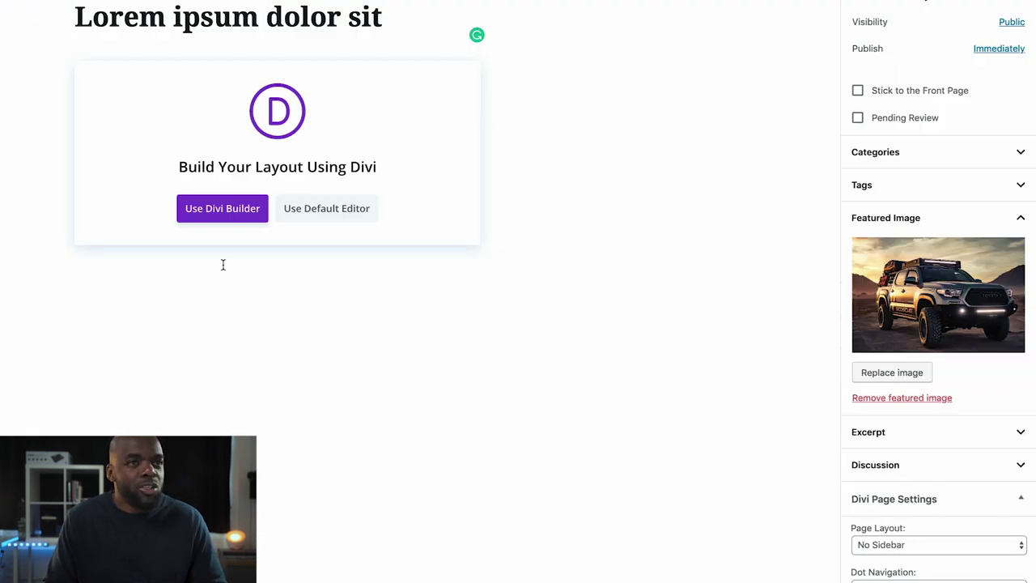
Switch to the Divi Builder and load 'Video Template' from Your Saved Layouts.
{"action": "left_click", "coordinate": [234, 214]}
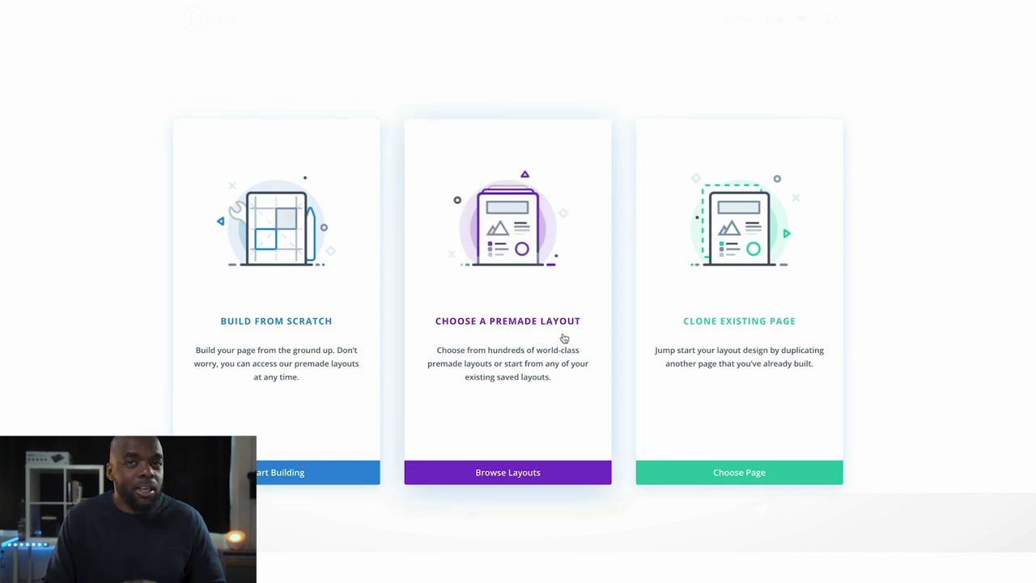
{"action": "left_click", "coordinate": [511, 333]}
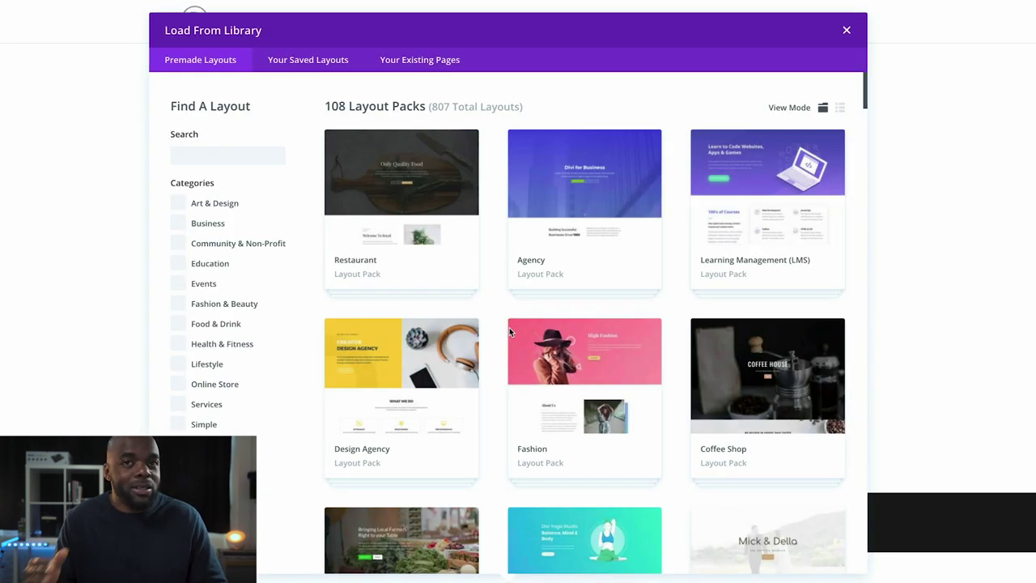
{"action": "left_click", "coordinate": [322, 65]}
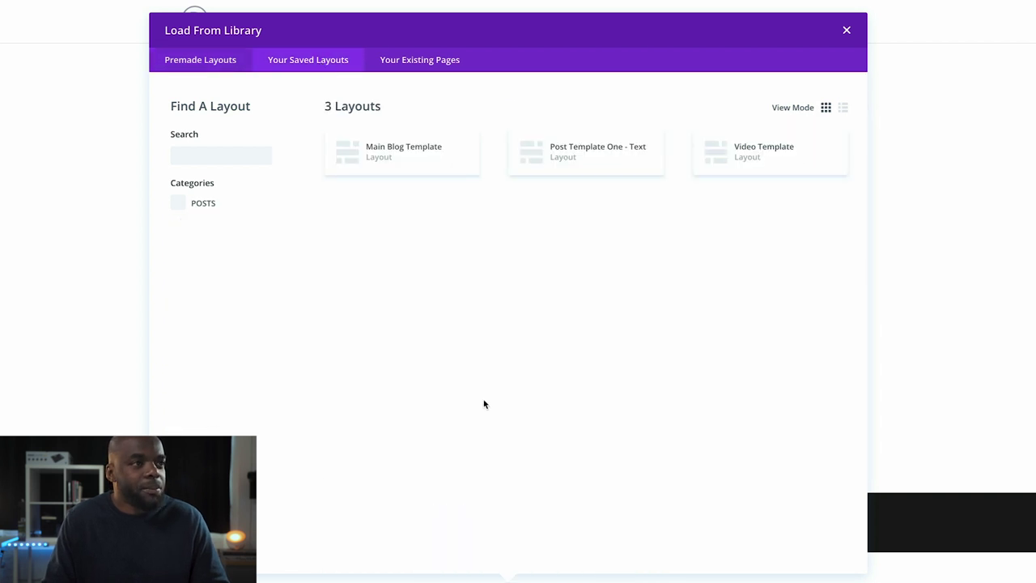
{"action": "left_click", "coordinate": [781, 158]}
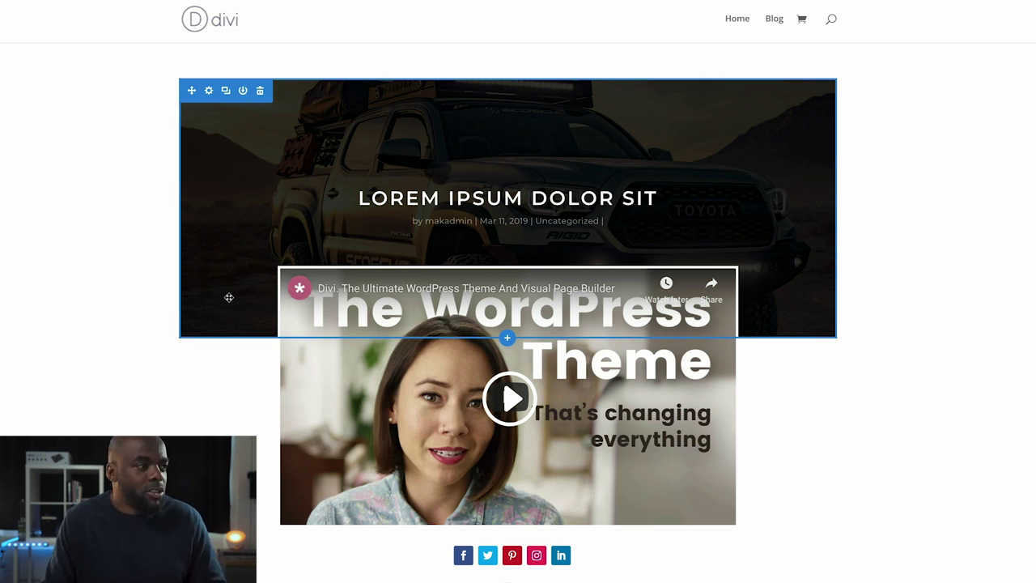
{"action": "scroll", "coordinate": [87, 430], "scroll_direction": "down", "scroll_amount": 3}
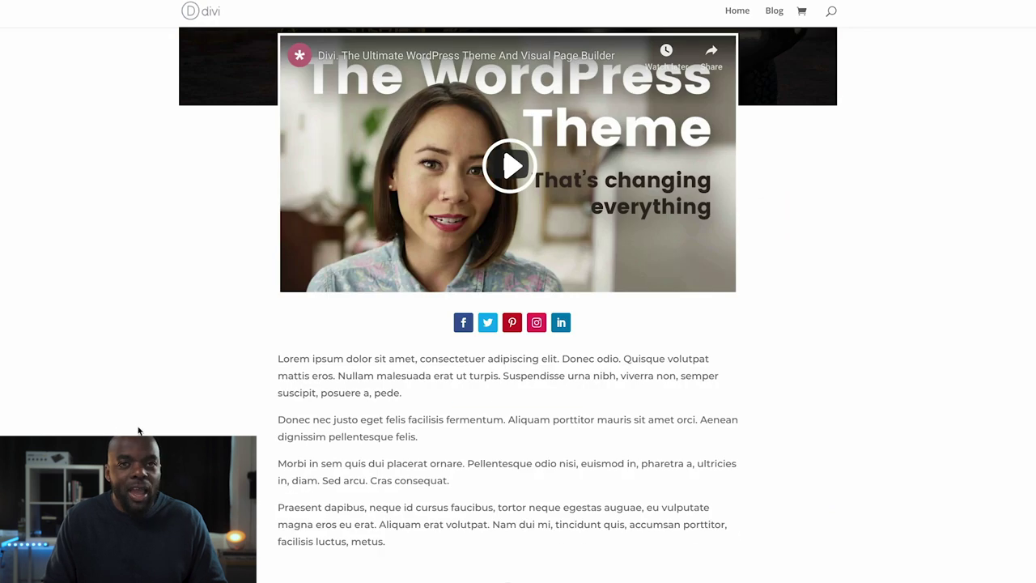
{"action": "scroll", "coordinate": [139, 431], "scroll_direction": "up", "scroll_amount": 1}
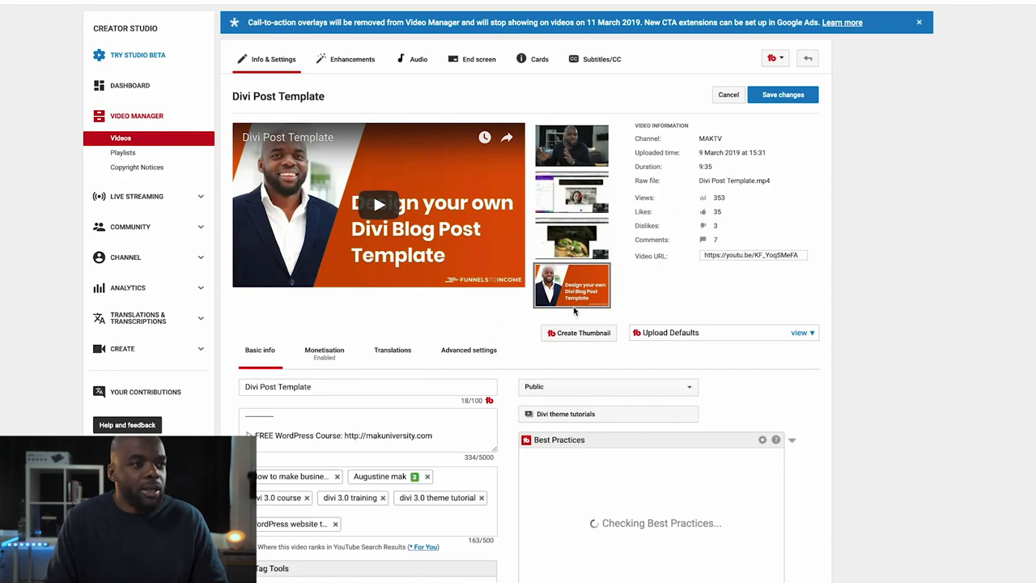
Select the Divi Post Template video's youtu.be link in Video Manager.
{"action": "left_click", "coordinate": [803, 255]}
{"action": "key", "text": "super+c"}
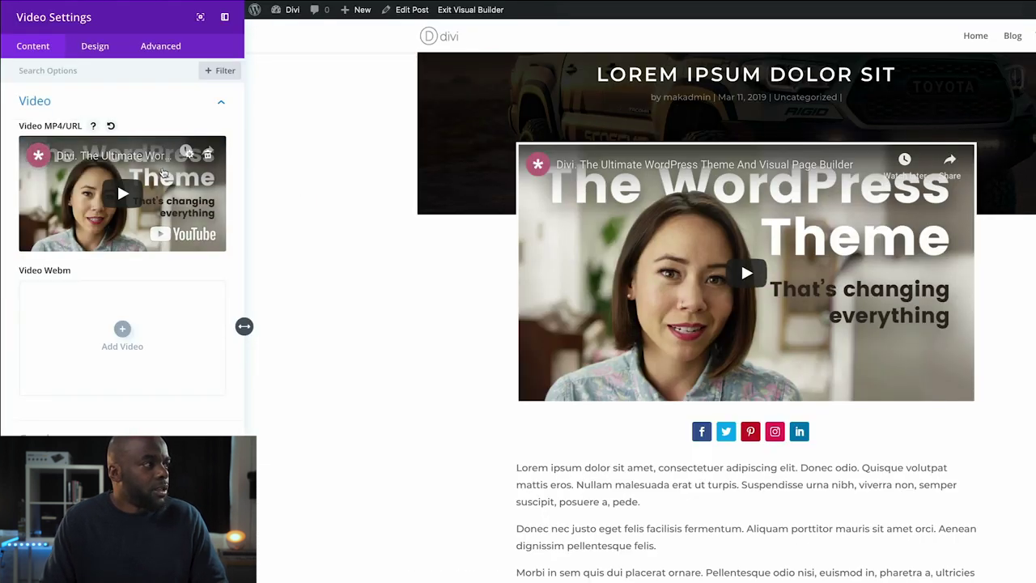
Insert the pasted YouTube short link as the video source and open its Overlay settings.
{"action": "left_click", "coordinate": [189, 154]}
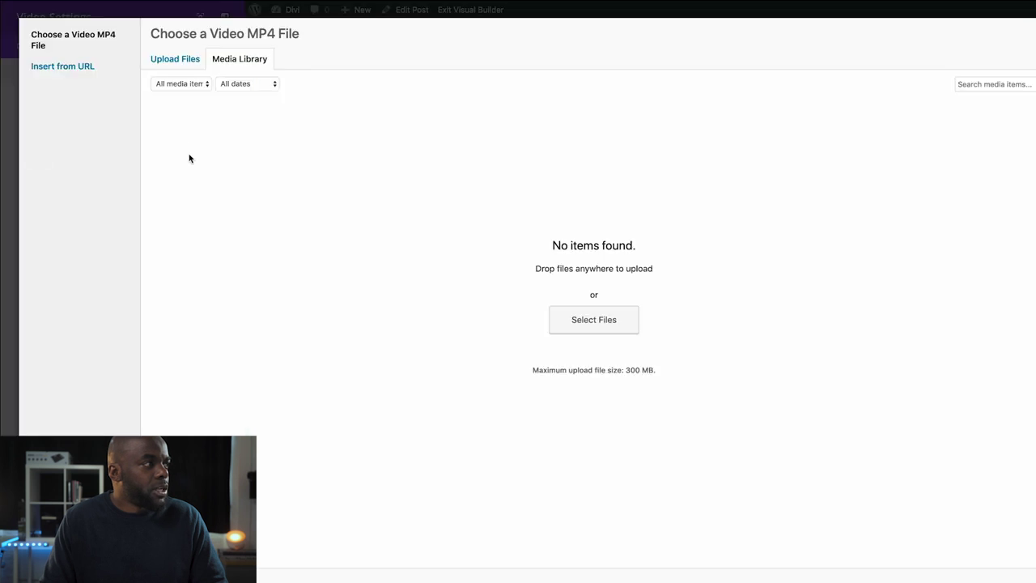
{"action": "left_click", "coordinate": [70, 71]}
{"action": "left_click", "coordinate": [206, 72]}
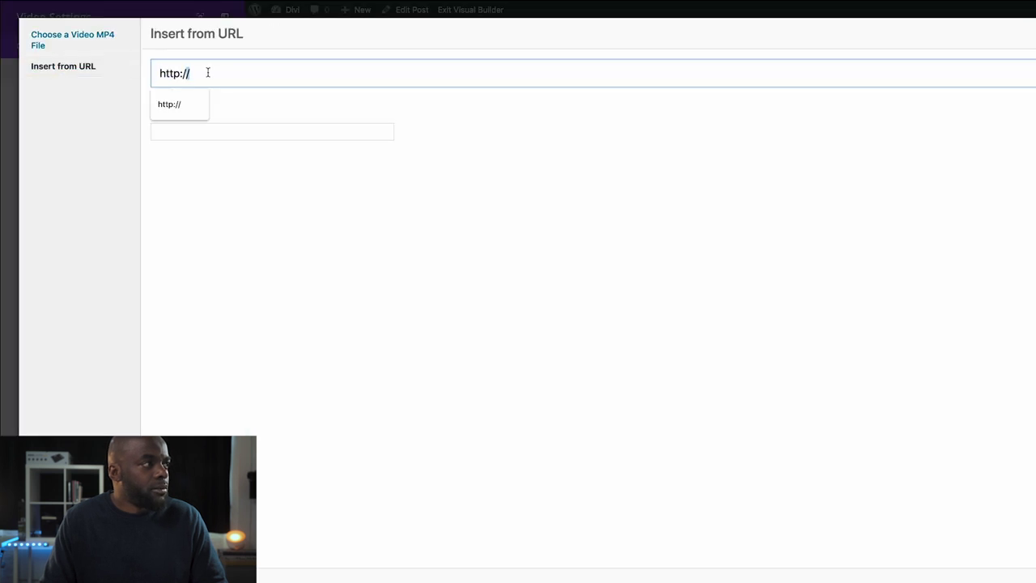
{"action": "key", "text": "super+a"}
{"action": "key", "text": "super+v"}
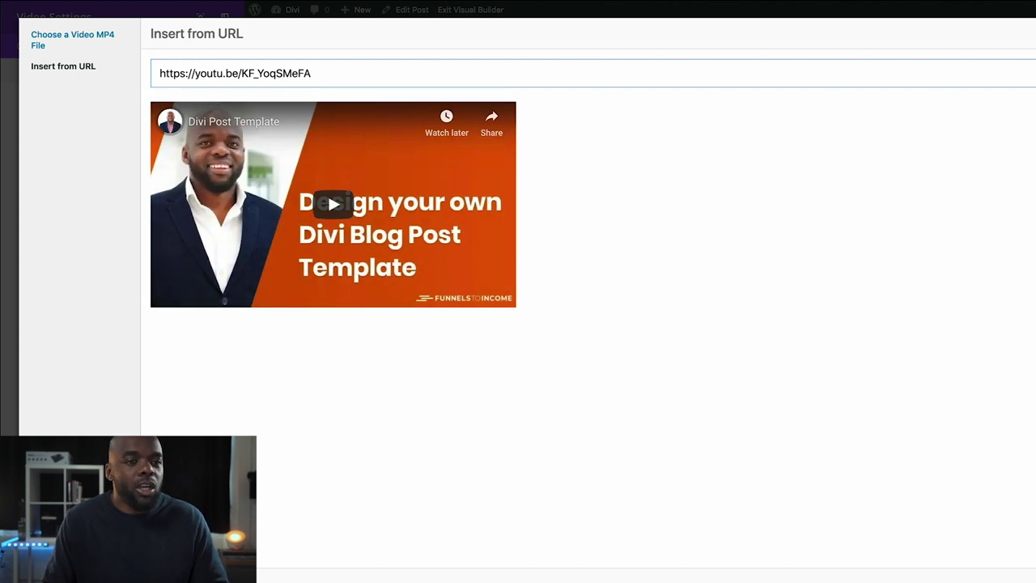
{"action": "key", "text": "Return"}
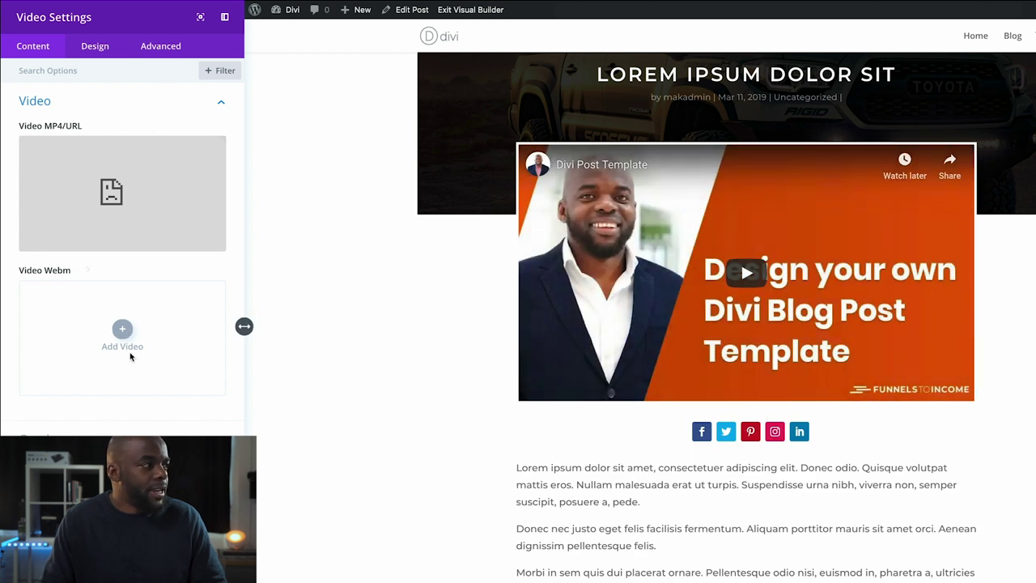
{"action": "left_click", "coordinate": [76, 435]}
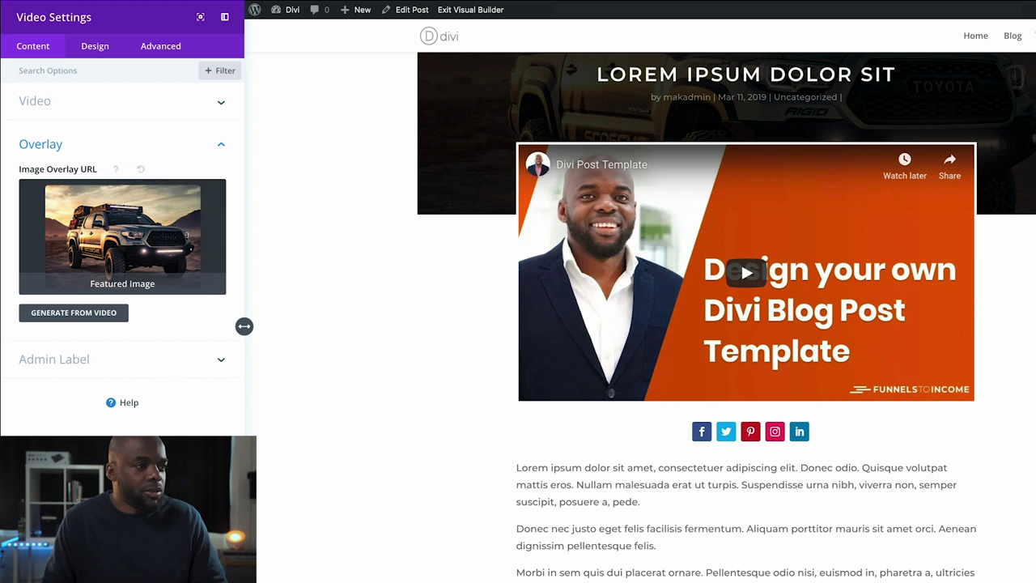
{"action": "key", "text": "Escape"}
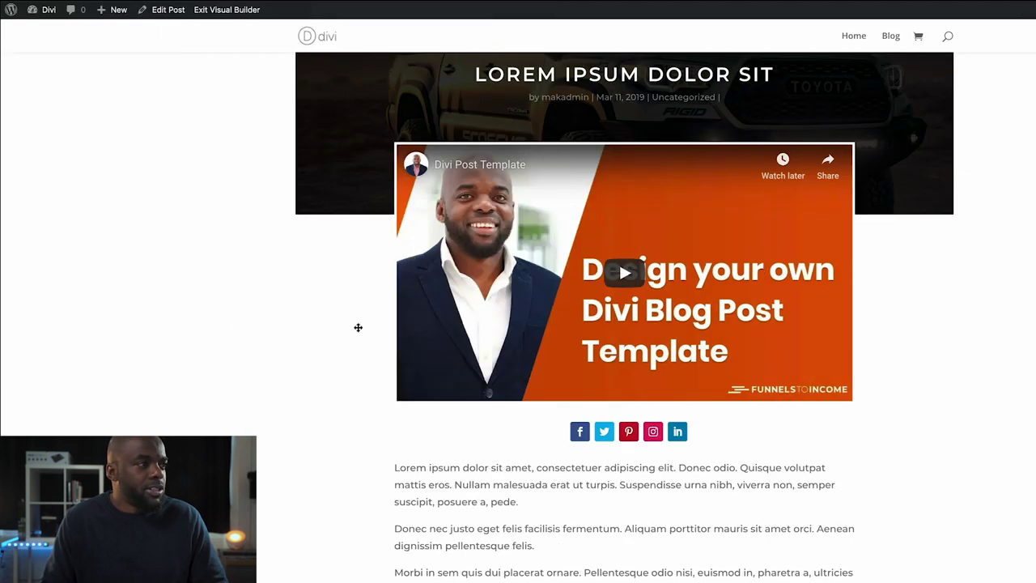
{"action": "scroll", "coordinate": [501, 495], "scroll_direction": "down", "scroll_amount": 2}
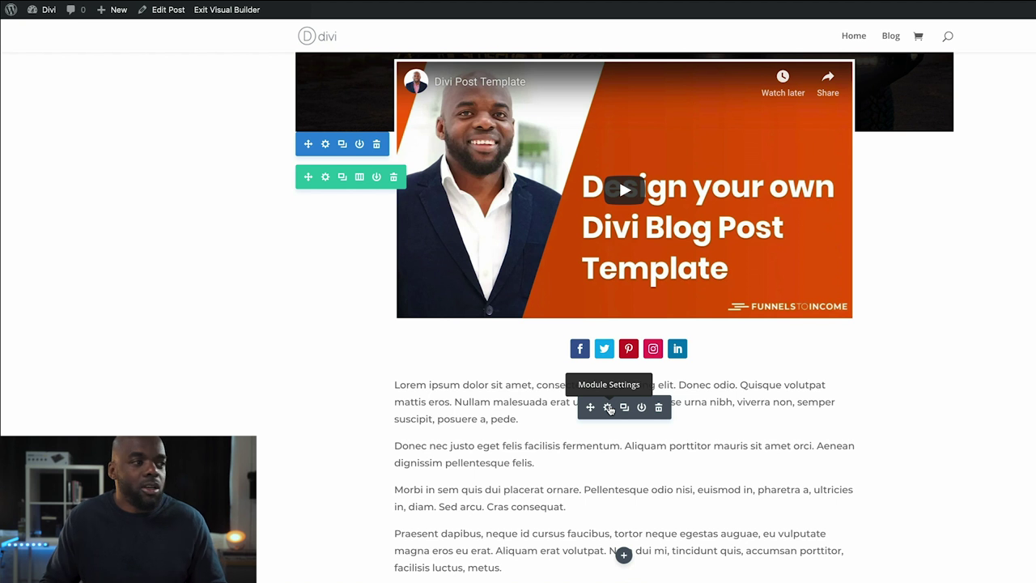
{"action": "left_click", "coordinate": [608, 407]}
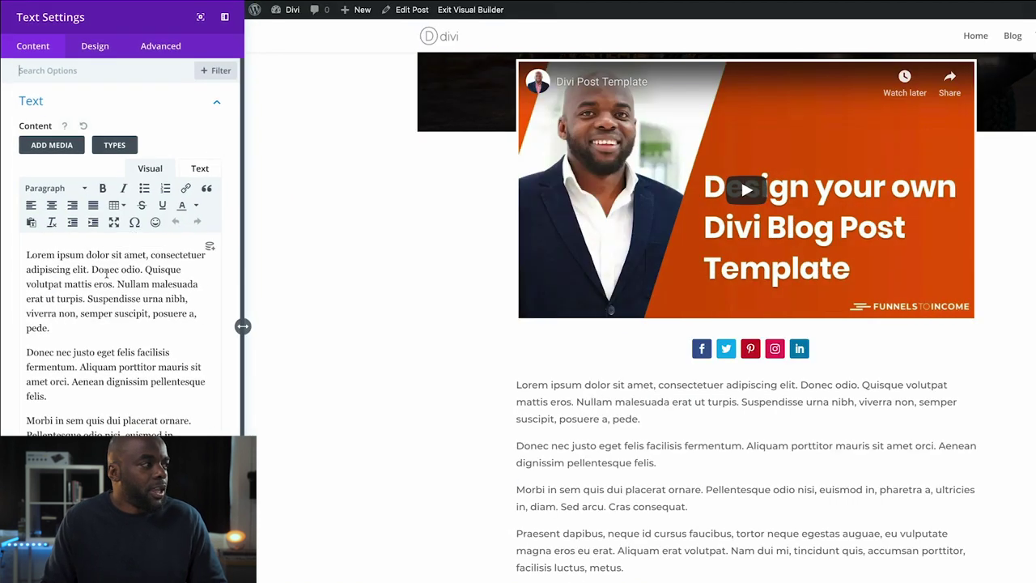
{"action": "left_click_drag", "start_coordinate": [28, 255], "coordinate": [162, 486]}
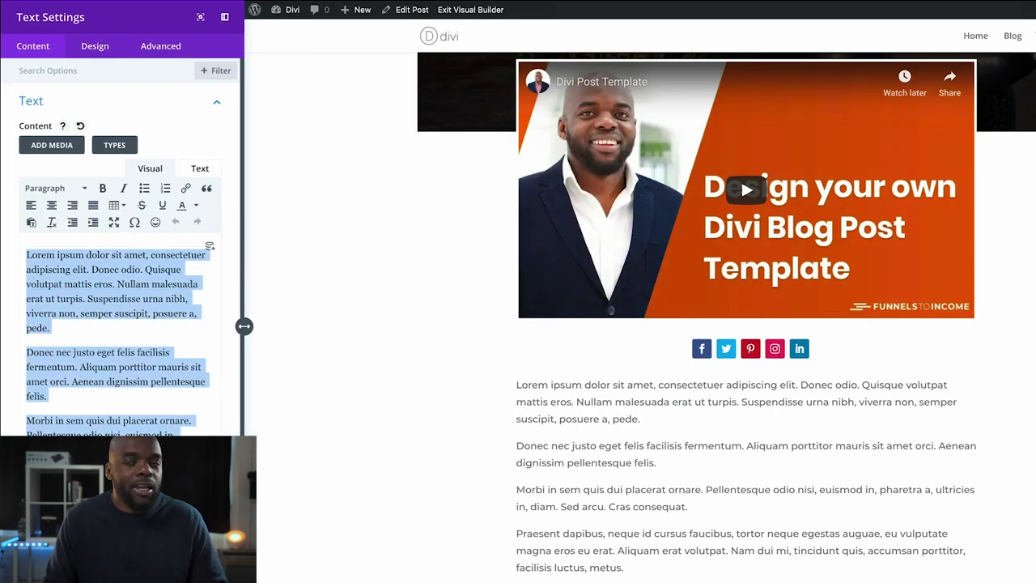
{"action": "key", "text": "Escape"}
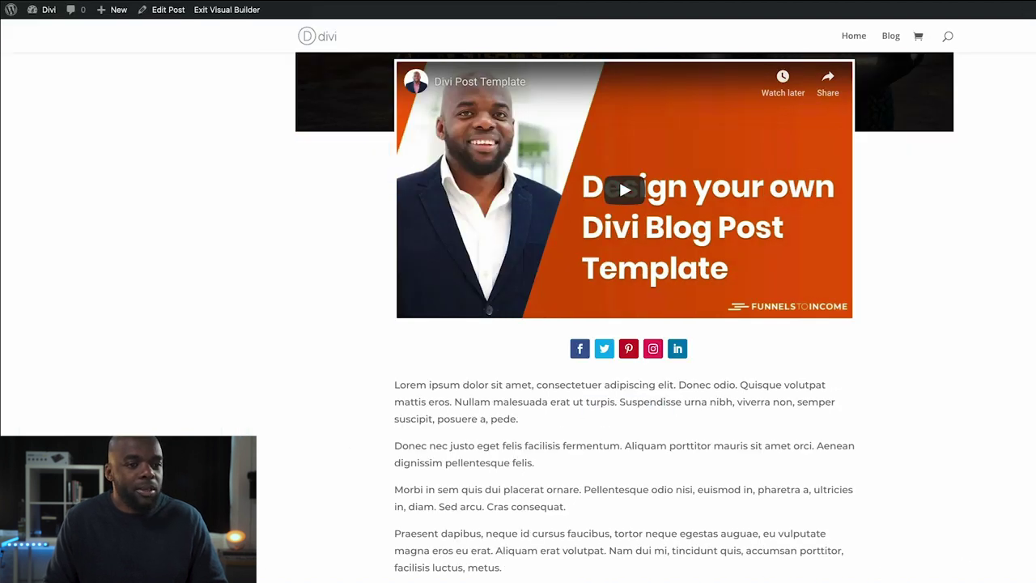
Scroll back up to the post's truck header and embedded video.
{"action": "scroll", "coordinate": [468, 38], "scroll_direction": "up", "scroll_amount": 3}
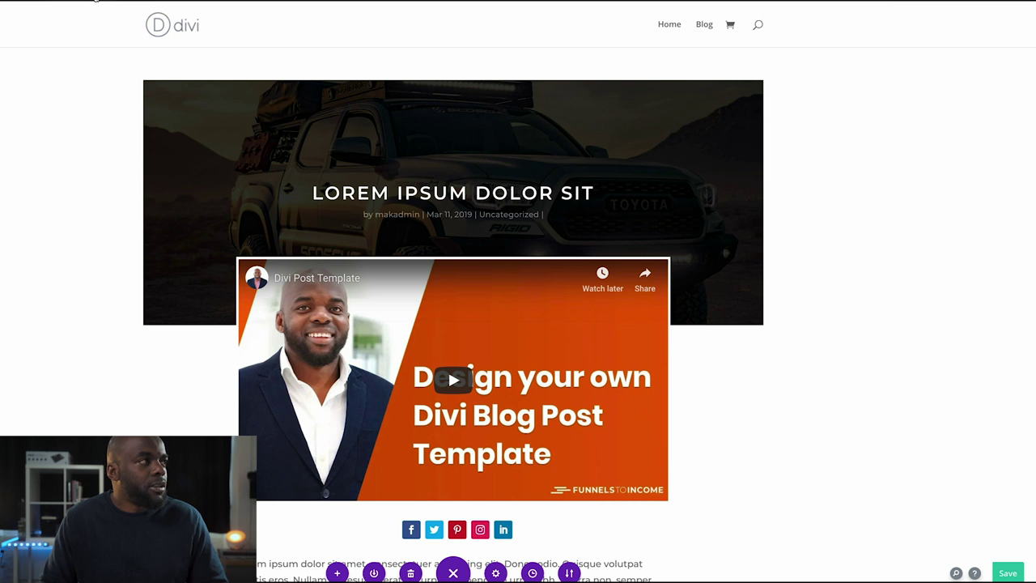